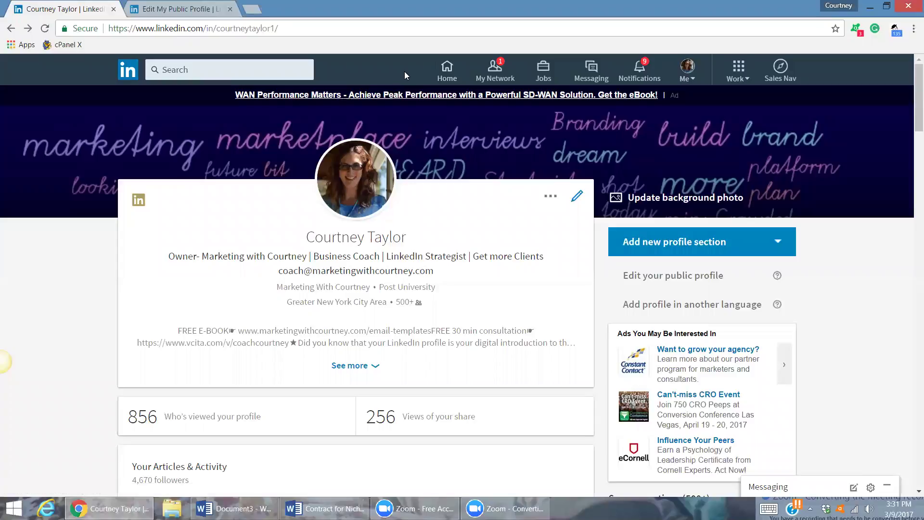
- Go to the LinkedIn home feed and reload it so posts display
{"action": "left_click", "coordinate": [448, 73]}
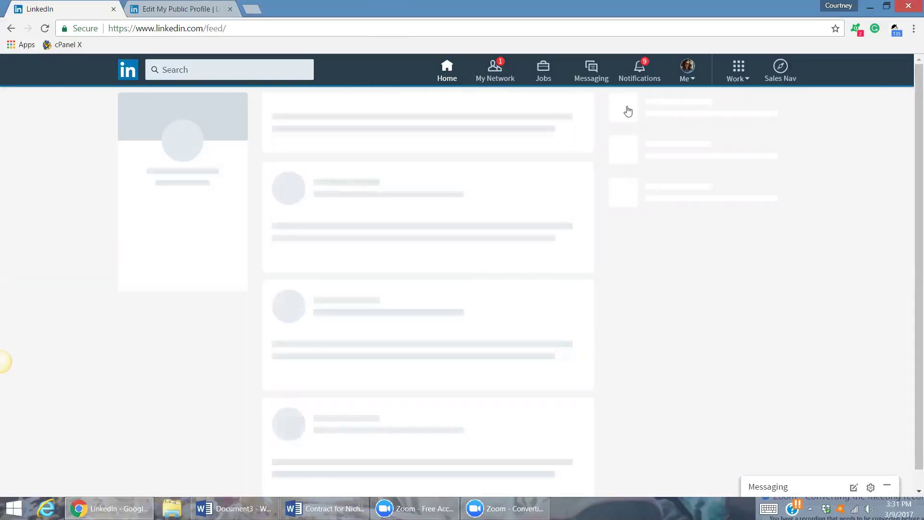
{"action": "left_click", "coordinate": [139, 124]}
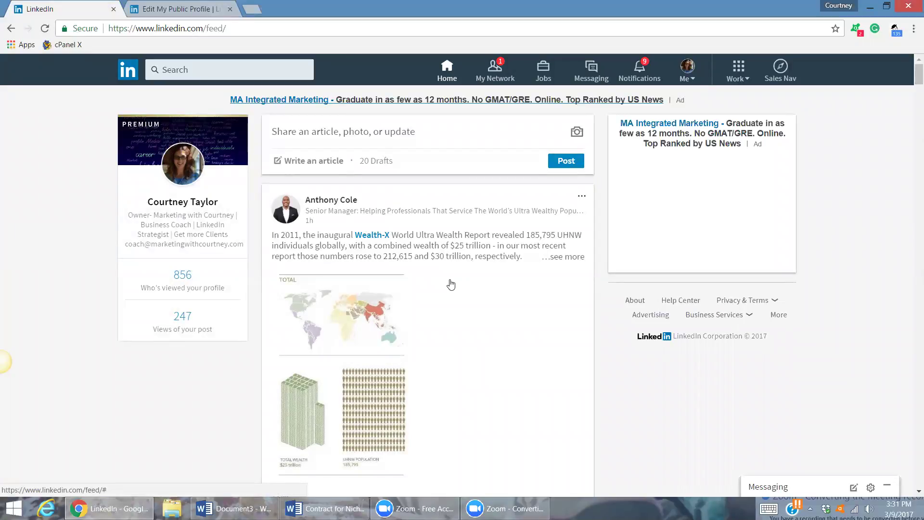
{"action": "scroll", "coordinate": [450, 285], "scroll_direction": "down", "scroll_amount": 1}
{"action": "scroll", "coordinate": [449, 281], "scroll_direction": "down", "scroll_amount": 2}
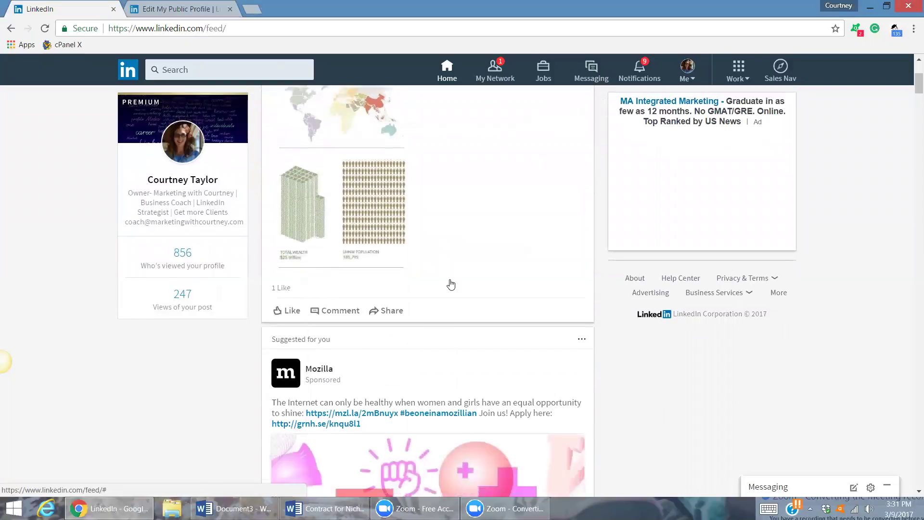
{"action": "scroll", "coordinate": [447, 280], "scroll_direction": "down", "scroll_amount": 2}
{"action": "scroll", "coordinate": [448, 280], "scroll_direction": "up", "scroll_amount": 2}
{"action": "scroll", "coordinate": [398, 192], "scroll_direction": "up", "scroll_amount": 2}
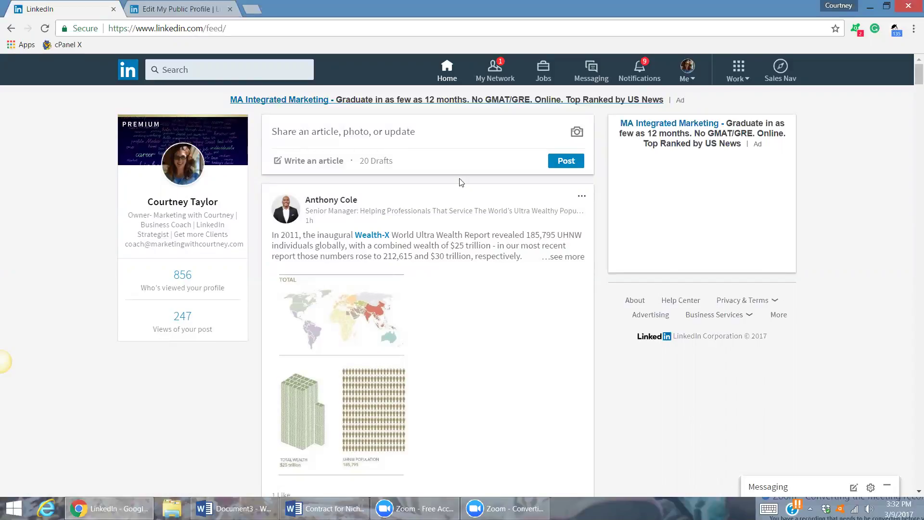
{"action": "scroll", "coordinate": [459, 182], "scroll_direction": "down", "scroll_amount": 3}
{"action": "scroll", "coordinate": [460, 182], "scroll_direction": "down", "scroll_amount": 2}
{"action": "scroll", "coordinate": [460, 183], "scroll_direction": "up", "scroll_amount": 2}
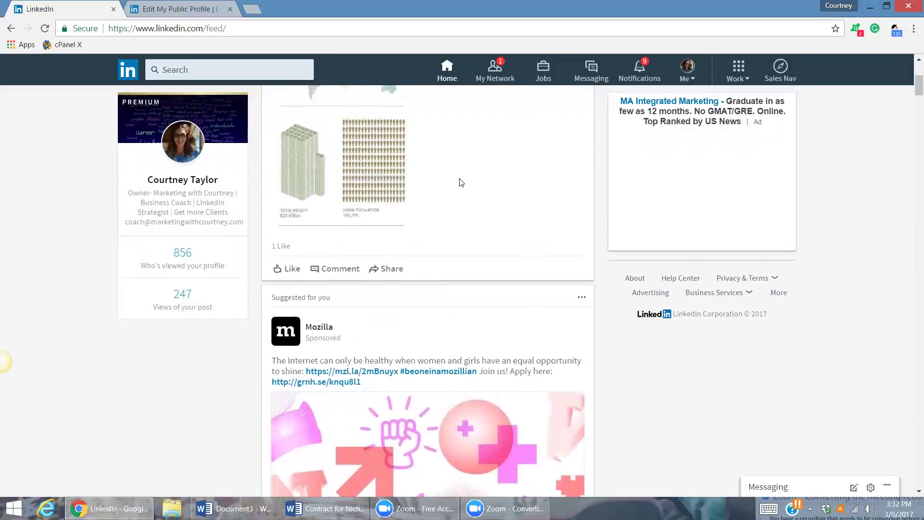
{"action": "scroll", "coordinate": [460, 182], "scroll_direction": "up", "scroll_amount": 3}
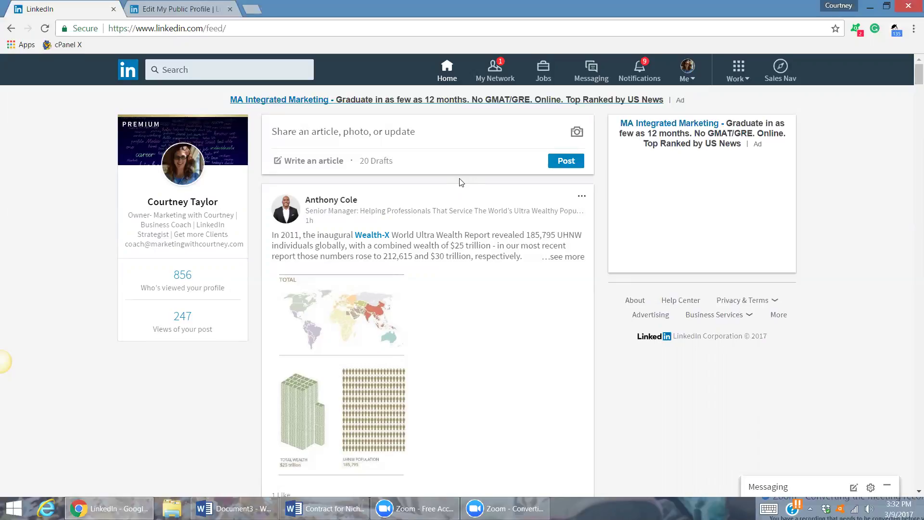
{"action": "scroll", "coordinate": [460, 182], "scroll_direction": "down", "scroll_amount": 1}
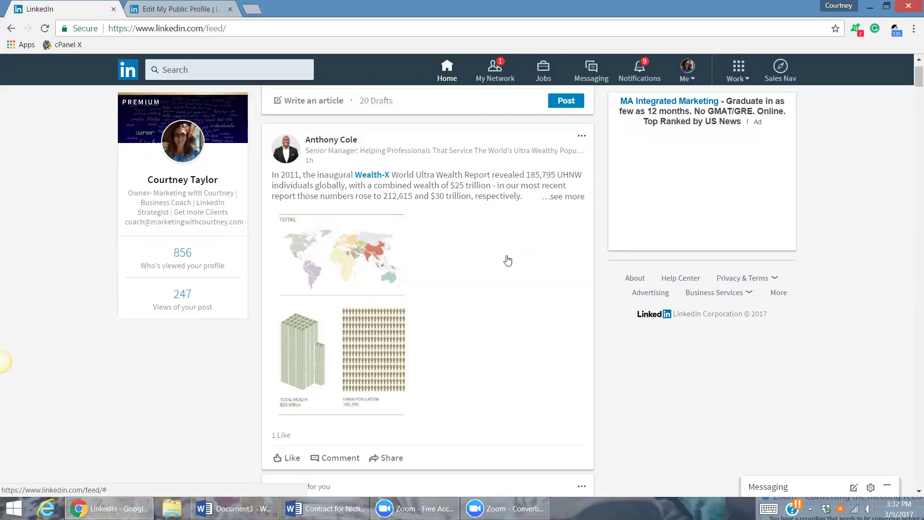
{"action": "scroll", "coordinate": [508, 260], "scroll_direction": "up", "scroll_amount": 2}
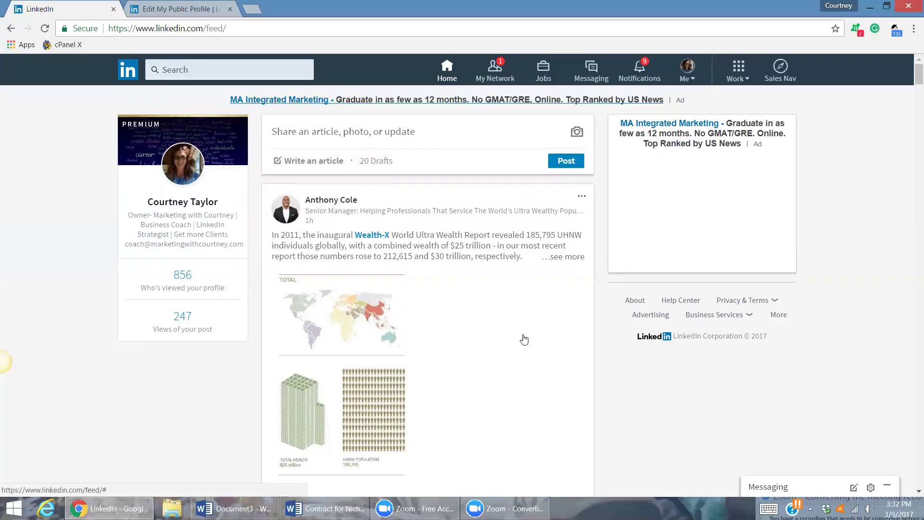
{"action": "scroll", "coordinate": [525, 338], "scroll_direction": "down", "scroll_amount": 1}
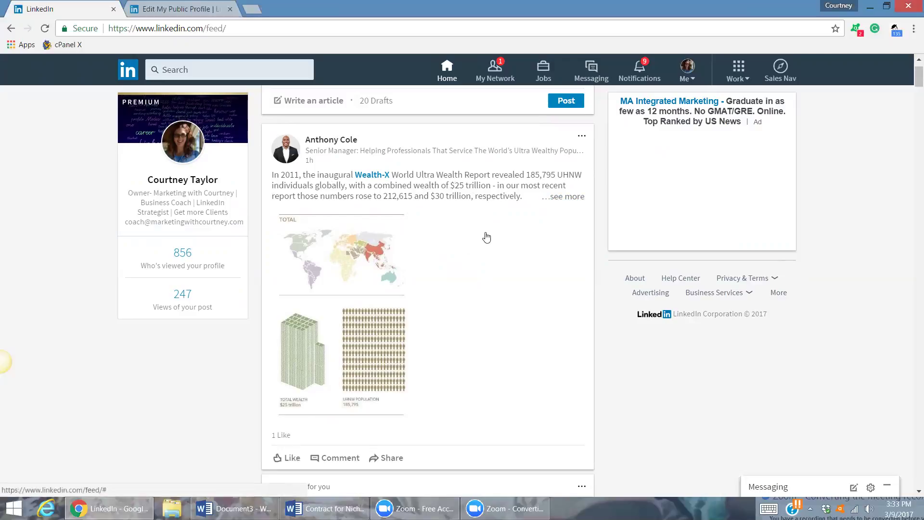
{"action": "scroll", "coordinate": [487, 238], "scroll_direction": "down", "scroll_amount": 1}
{"action": "scroll", "coordinate": [487, 239], "scroll_direction": "down", "scroll_amount": 1}
{"action": "left_click", "coordinate": [284, 338]}
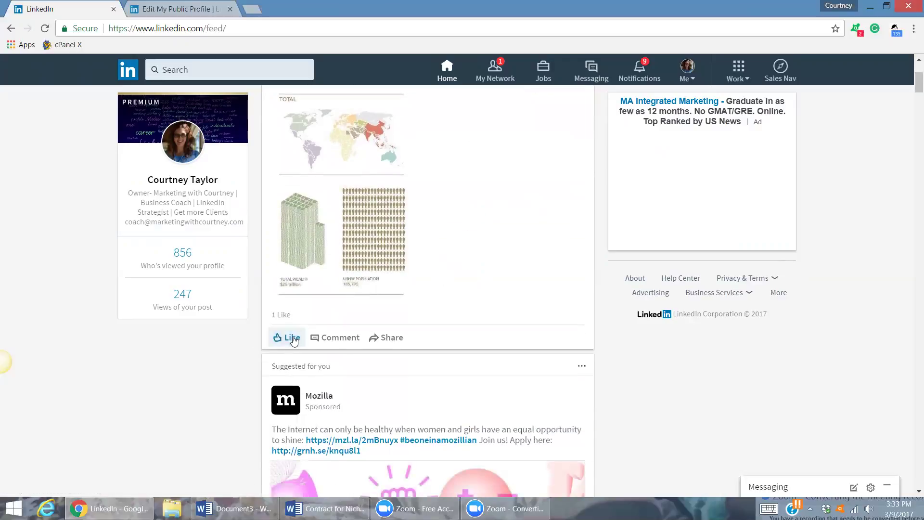
{"action": "scroll", "coordinate": [482, 262], "scroll_direction": "up", "scroll_amount": 2}
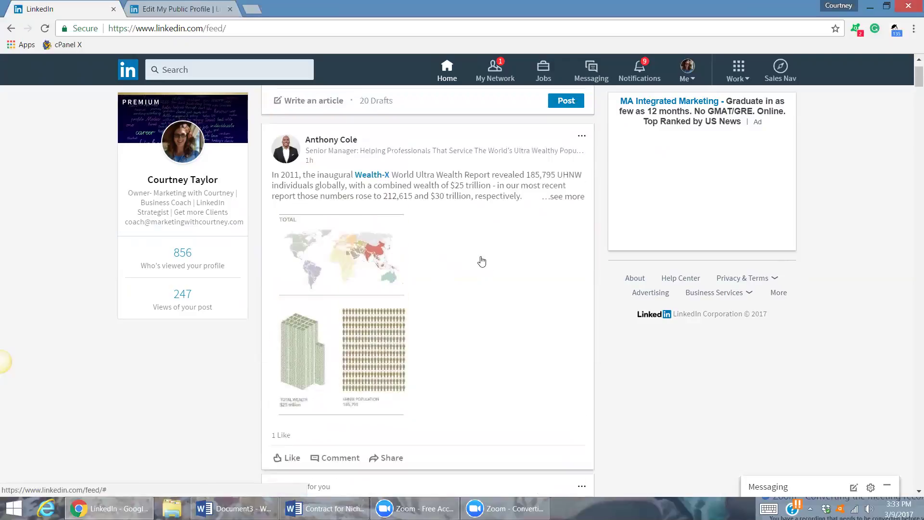
{"action": "scroll", "coordinate": [481, 262], "scroll_direction": "down", "scroll_amount": 1}
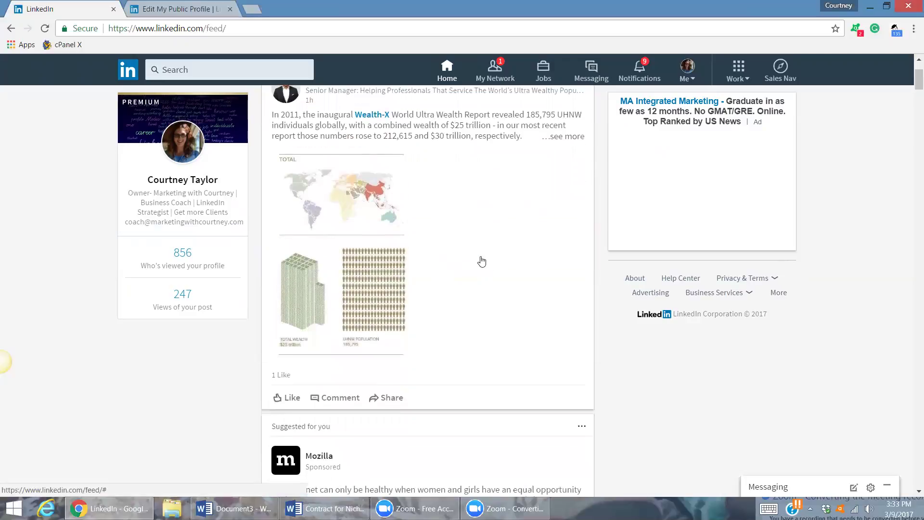
{"action": "scroll", "coordinate": [482, 261], "scroll_direction": "up", "scroll_amount": 1}
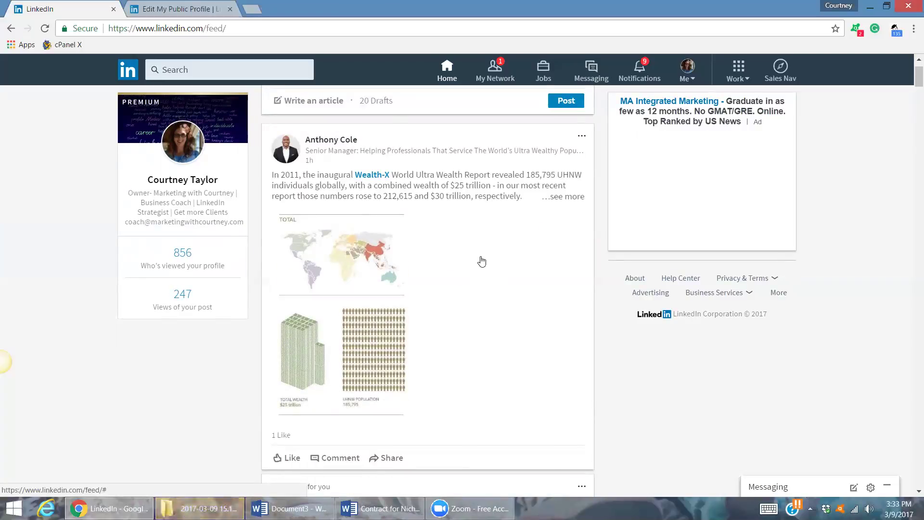
{"action": "scroll", "coordinate": [476, 250], "scroll_direction": "down", "scroll_amount": 1}
{"action": "scroll", "coordinate": [476, 249], "scroll_direction": "down", "scroll_amount": 2}
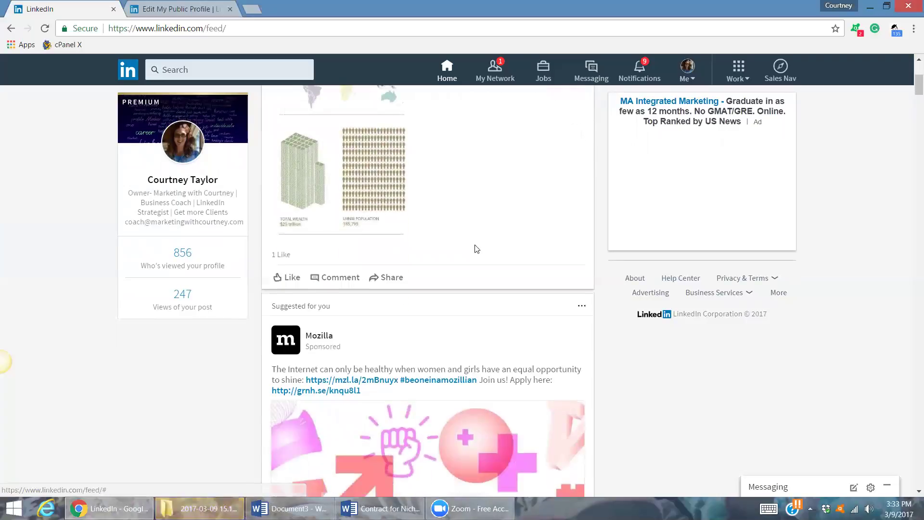
{"action": "scroll", "coordinate": [476, 246], "scroll_direction": "down", "scroll_amount": 1}
{"action": "scroll", "coordinate": [476, 246], "scroll_direction": "down", "scroll_amount": 3}
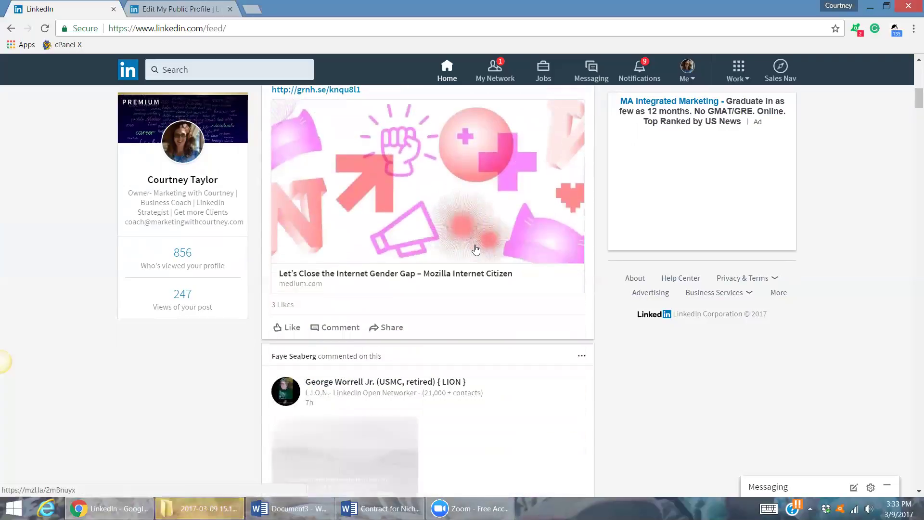
{"action": "scroll", "coordinate": [476, 249], "scroll_direction": "down", "scroll_amount": 2}
{"action": "scroll", "coordinate": [476, 250], "scroll_direction": "down", "scroll_amount": 1}
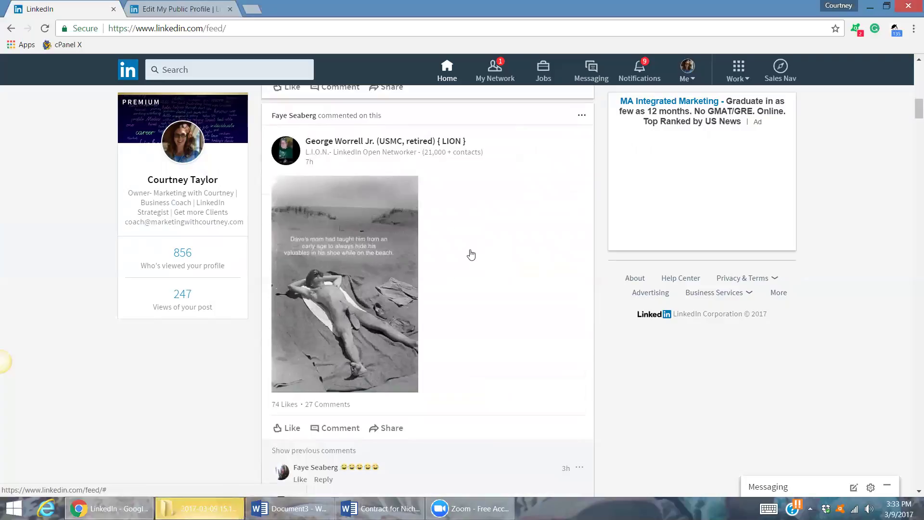
{"action": "scroll", "coordinate": [465, 258], "scroll_direction": "down", "scroll_amount": 1}
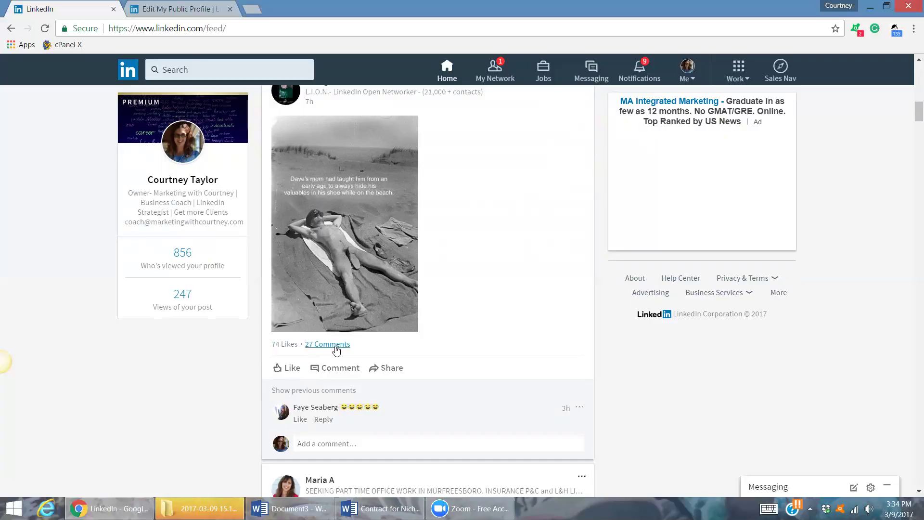
{"action": "left_click", "coordinate": [390, 370]}
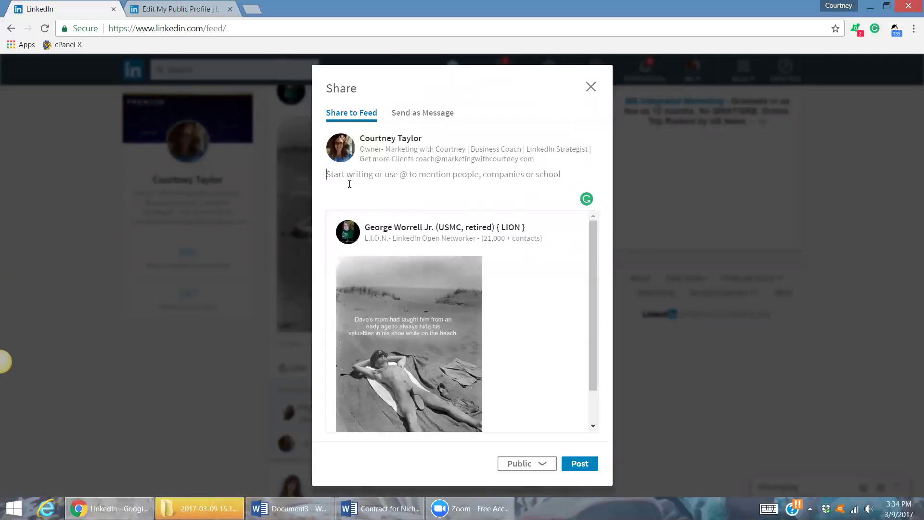
{"action": "type", "text": "Wante"}
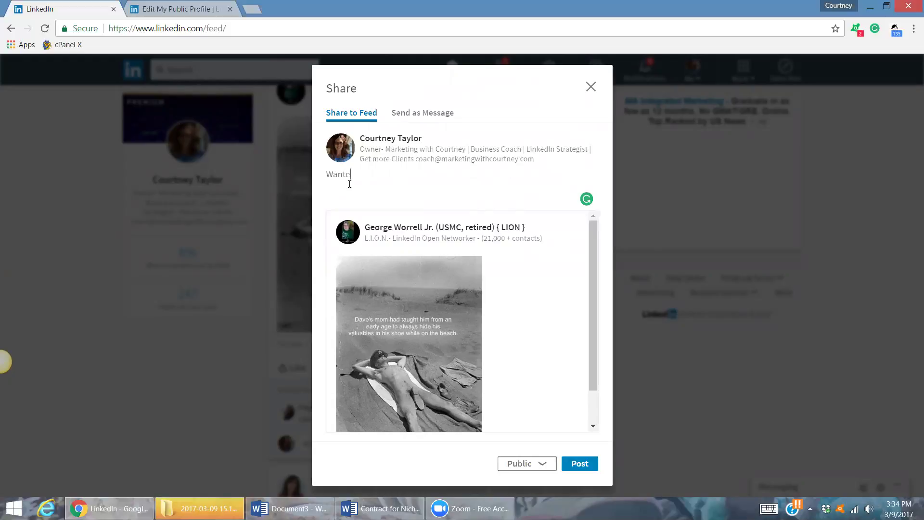
{"action": "type", "text": "d to m"}
{"action": "type", "text": "ake you "}
{"action": "type", "text": "laugh"}
{"action": "type", "text": " today"}
{"action": "type", "text": "."}
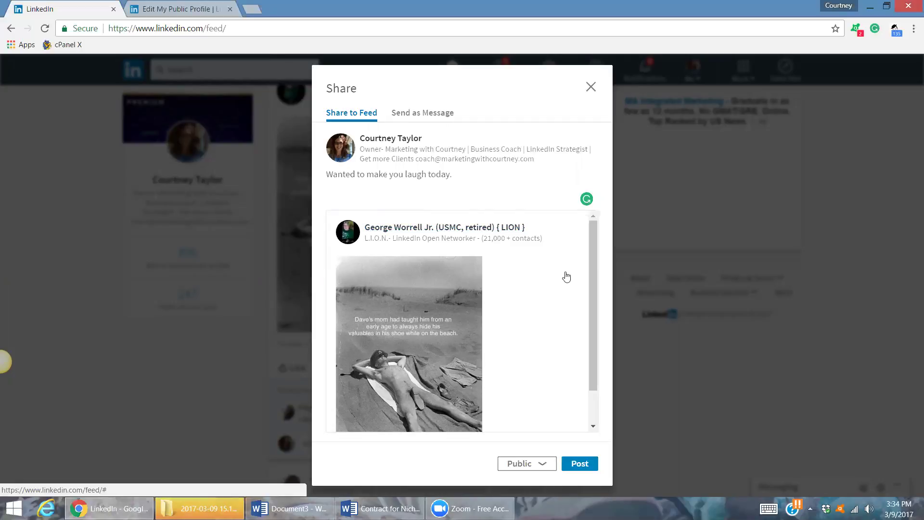
{"action": "scroll", "coordinate": [552, 304], "scroll_direction": "down", "scroll_amount": 1}
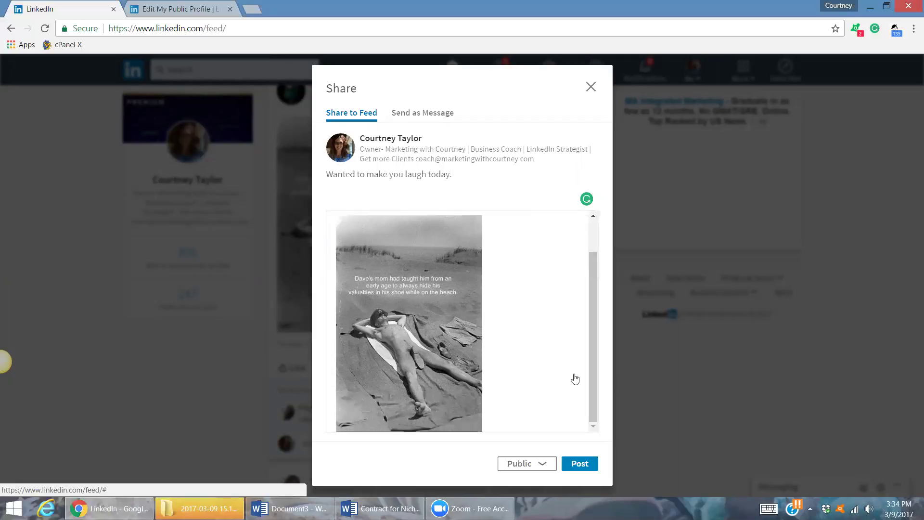
{"action": "left_click", "coordinate": [579, 465]}
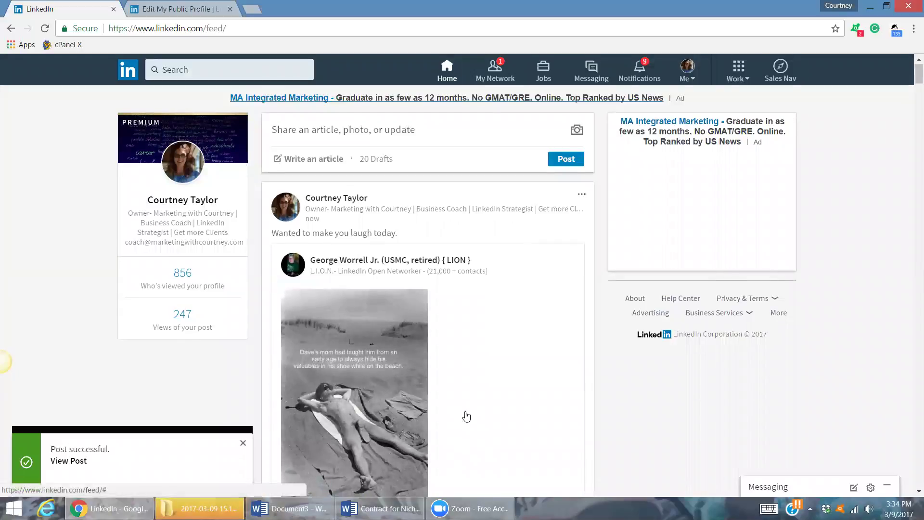
{"action": "scroll", "coordinate": [466, 416], "scroll_direction": "down", "scroll_amount": 5}
{"action": "scroll", "coordinate": [466, 416], "scroll_direction": "down", "scroll_amount": 3}
{"action": "scroll", "coordinate": [464, 413], "scroll_direction": "down", "scroll_amount": 3}
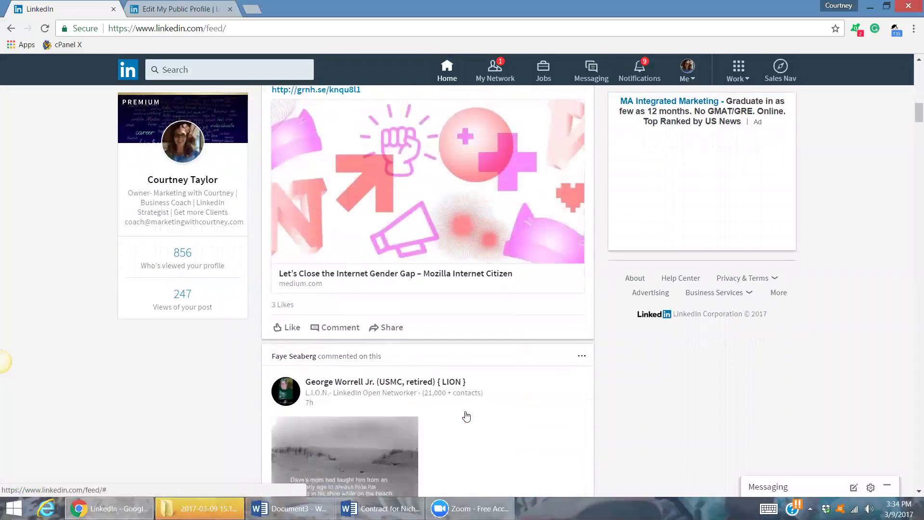
{"action": "scroll", "coordinate": [469, 423], "scroll_direction": "down", "scroll_amount": 3}
{"action": "scroll", "coordinate": [433, 405], "scroll_direction": "down", "scroll_amount": 1}
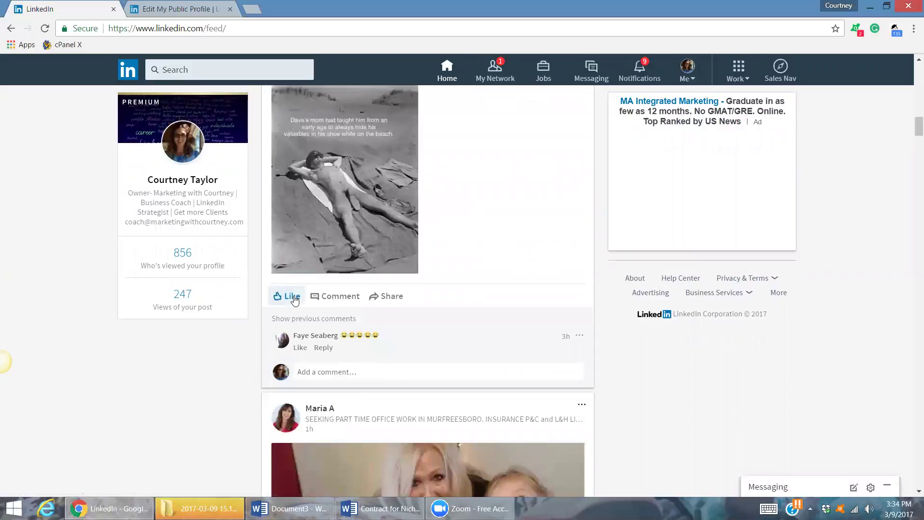
- Like the beach photo post and publish the comment "That's way to much!" on it
{"action": "left_click", "coordinate": [288, 296]}
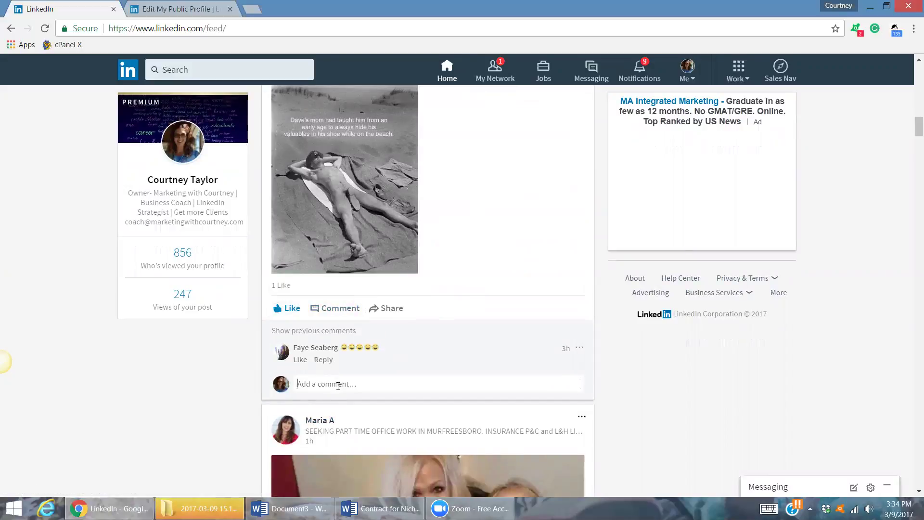
{"action": "type", "text": "That"}
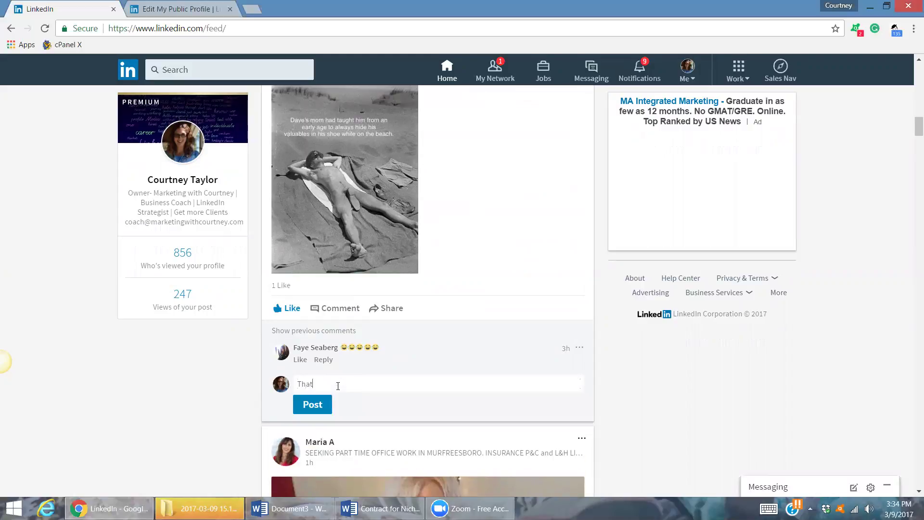
{"action": "type", "text": "'s way"}
{"action": "type", "text": " t"}
{"action": "type", "text": "o m"}
{"action": "type", "text": "uch!"}
{"action": "left_click", "coordinate": [321, 406]}
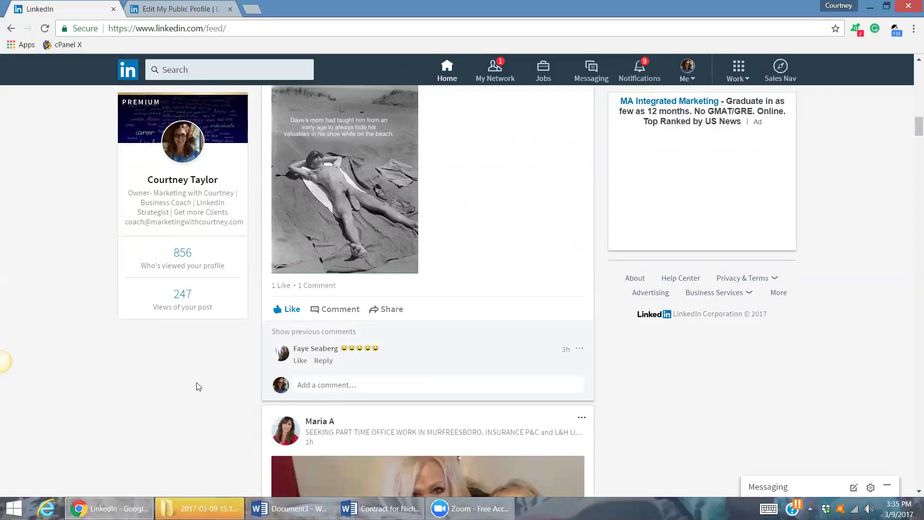
{"action": "scroll", "coordinate": [195, 390], "scroll_direction": "down", "scroll_amount": 5}
{"action": "scroll", "coordinate": [197, 387], "scroll_direction": "down", "scroll_amount": 2}
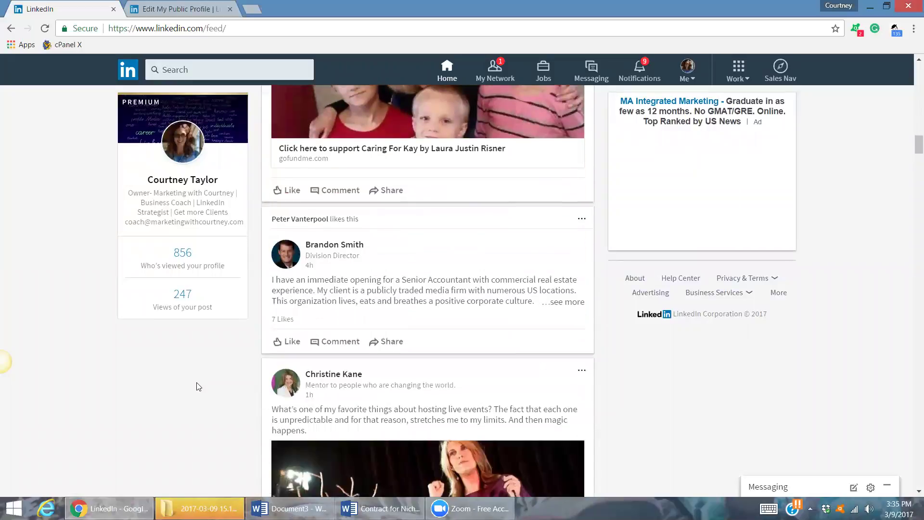
{"action": "scroll", "coordinate": [197, 386], "scroll_direction": "down", "scroll_amount": 5}
{"action": "scroll", "coordinate": [199, 387], "scroll_direction": "up", "scroll_amount": 1}
{"action": "scroll", "coordinate": [196, 387], "scroll_direction": "up", "scroll_amount": 5}
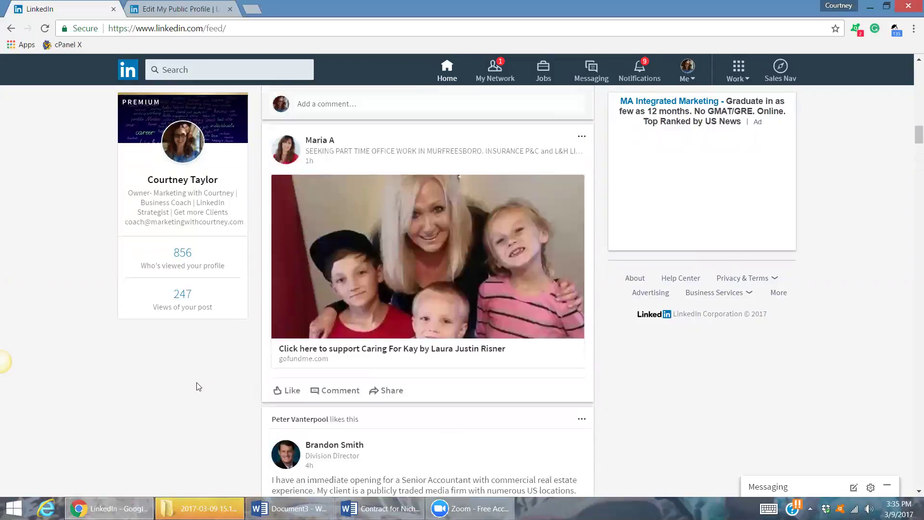
{"action": "scroll", "coordinate": [196, 387], "scroll_direction": "down", "scroll_amount": 3}
{"action": "scroll", "coordinate": [196, 387], "scroll_direction": "up", "scroll_amount": 1}
{"action": "scroll", "coordinate": [195, 387], "scroll_direction": "down", "scroll_amount": 2}
{"action": "scroll", "coordinate": [195, 387], "scroll_direction": "up", "scroll_amount": 3}
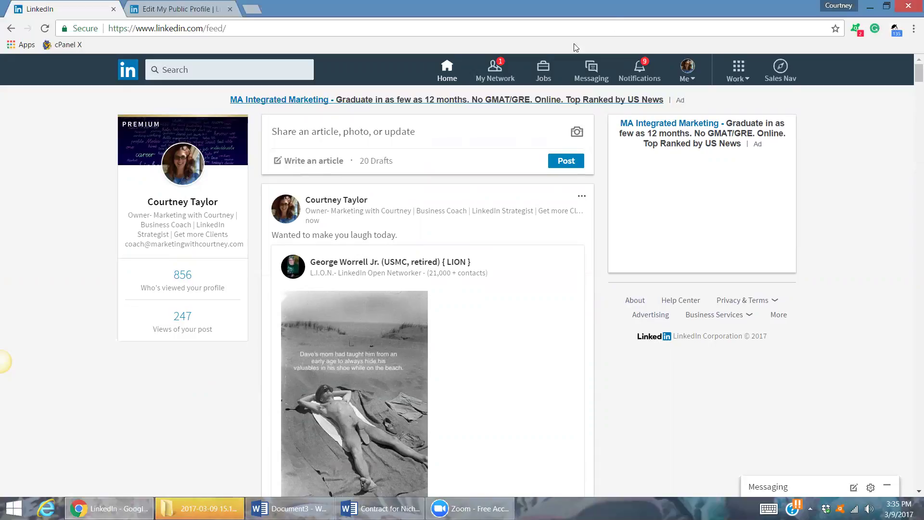
- Go to the My Network page showing connections, invitations and suggestions
{"action": "left_click", "coordinate": [494, 69]}
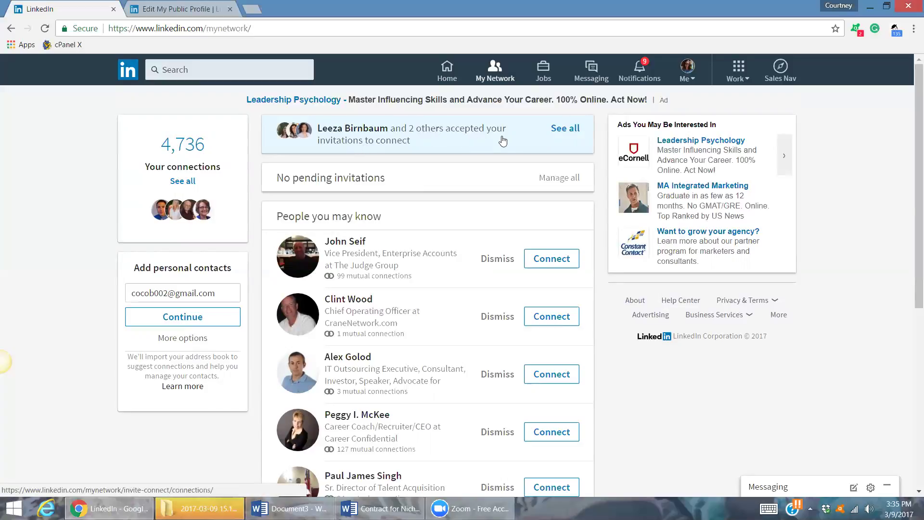
- Show the full Connections list of 4,736 contacts, recently added first
{"action": "left_click", "coordinate": [574, 131]}
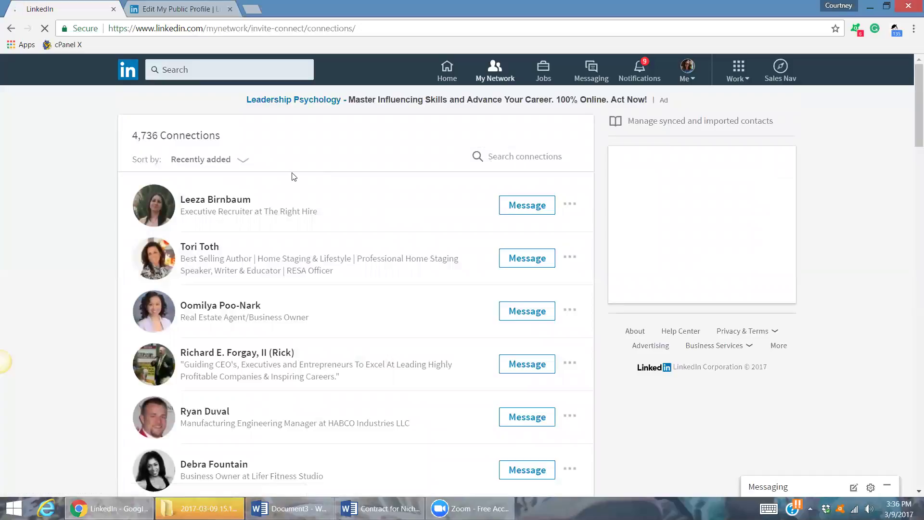
{"action": "scroll", "coordinate": [292, 174], "scroll_direction": "down", "scroll_amount": 2}
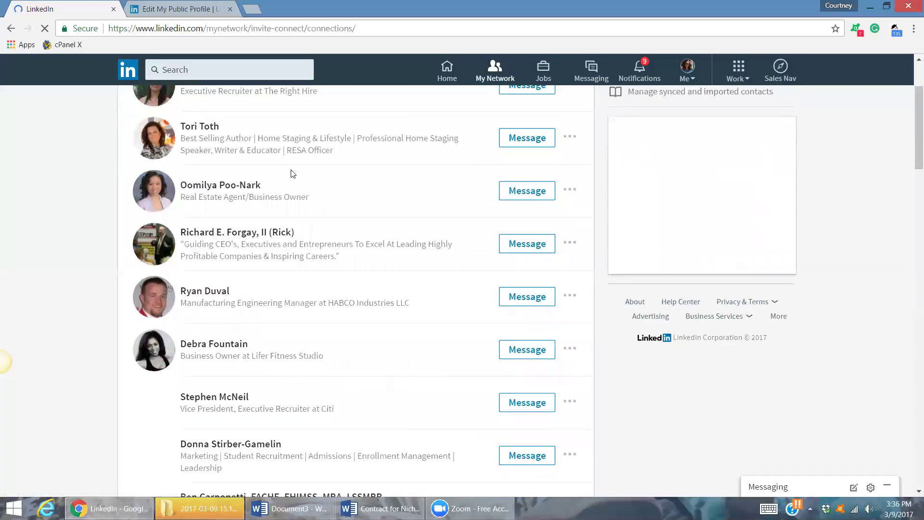
{"action": "scroll", "coordinate": [292, 174], "scroll_direction": "up", "scroll_amount": 2}
{"action": "scroll", "coordinate": [291, 174], "scroll_direction": "up", "scroll_amount": 1}
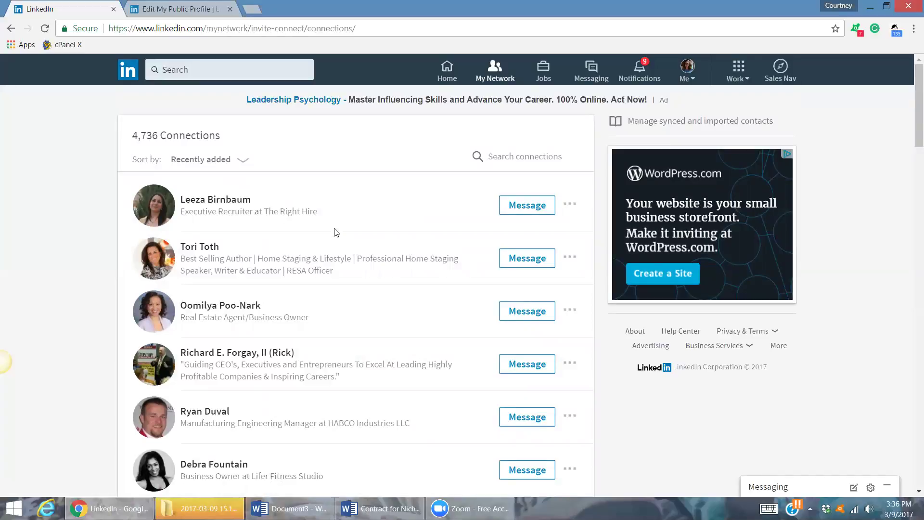
- Go back to the My Network overview with people-you-may-know suggestions
{"action": "left_click", "coordinate": [13, 30]}
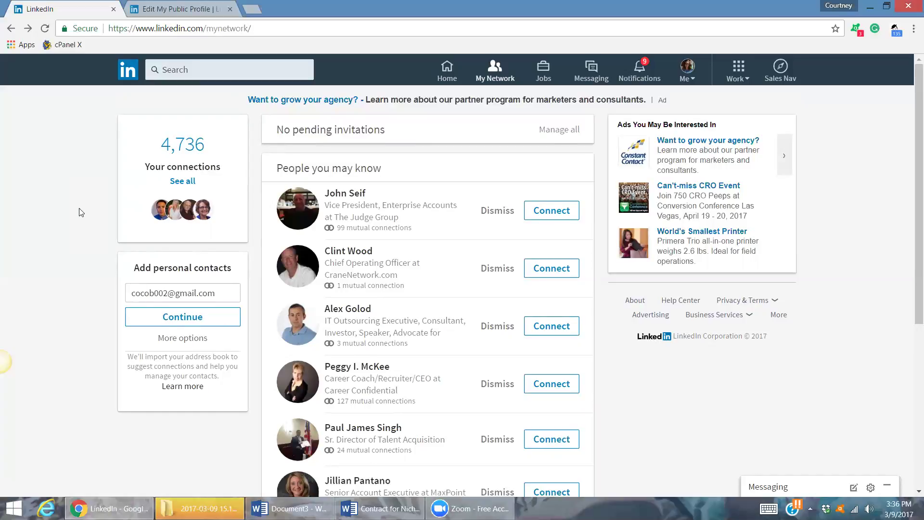
{"action": "scroll", "coordinate": [80, 211], "scroll_direction": "down", "scroll_amount": 1}
{"action": "scroll", "coordinate": [79, 206], "scroll_direction": "down", "scroll_amount": 2}
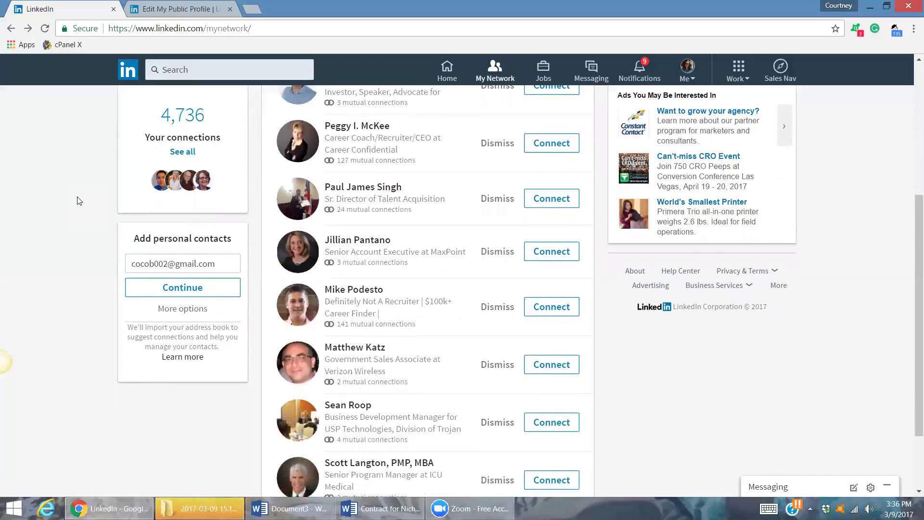
{"action": "scroll", "coordinate": [79, 200], "scroll_direction": "down", "scroll_amount": 1}
{"action": "scroll", "coordinate": [79, 201], "scroll_direction": "up", "scroll_amount": 3}
{"action": "scroll", "coordinate": [79, 201], "scroll_direction": "up", "scroll_amount": 1}
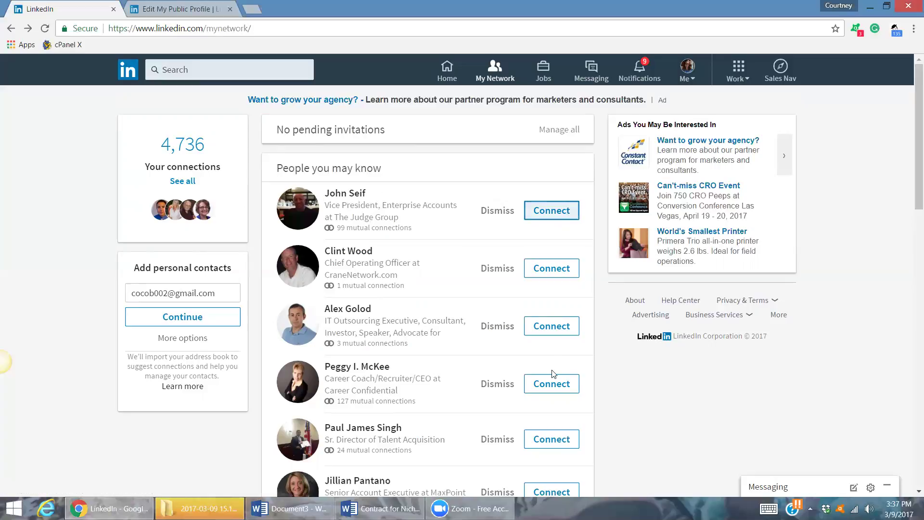
{"action": "left_click", "coordinate": [361, 198]}
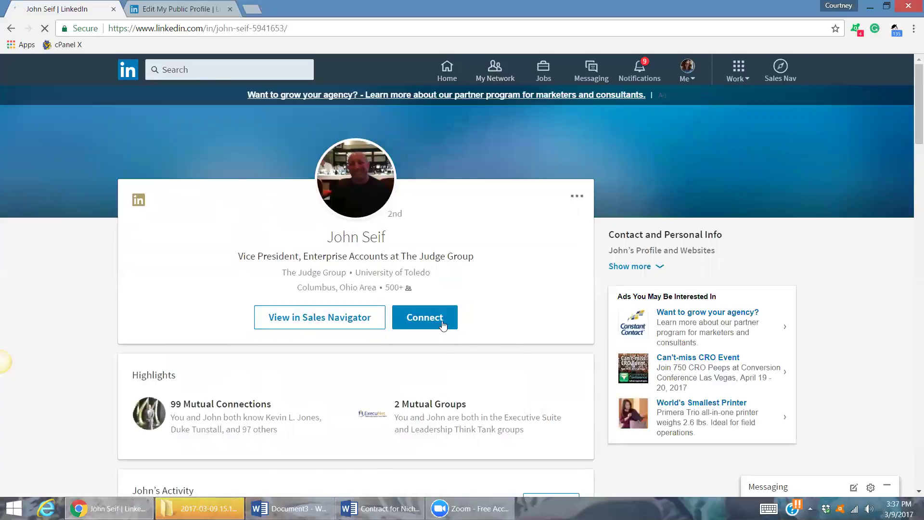
{"action": "left_click", "coordinate": [442, 323]}
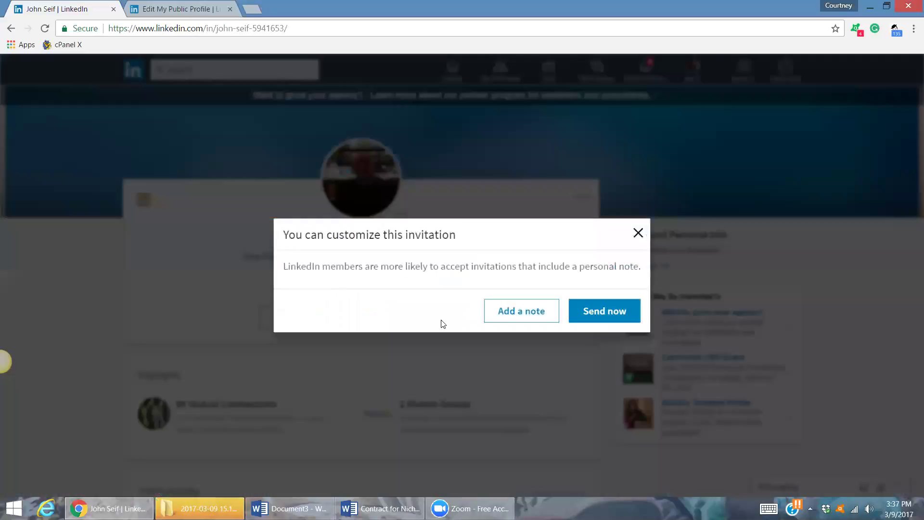
{"action": "left_click", "coordinate": [525, 313]}
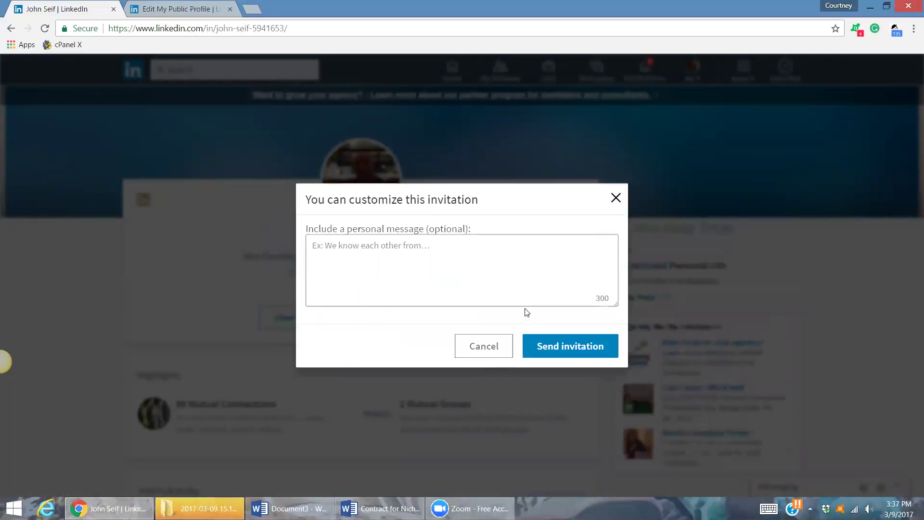
{"action": "left_click", "coordinate": [616, 199]}
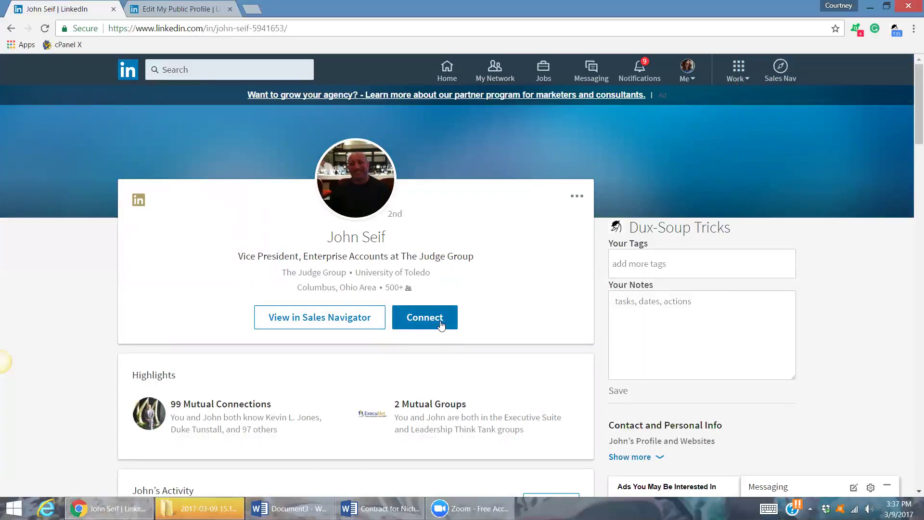
{"action": "left_click", "coordinate": [441, 325]}
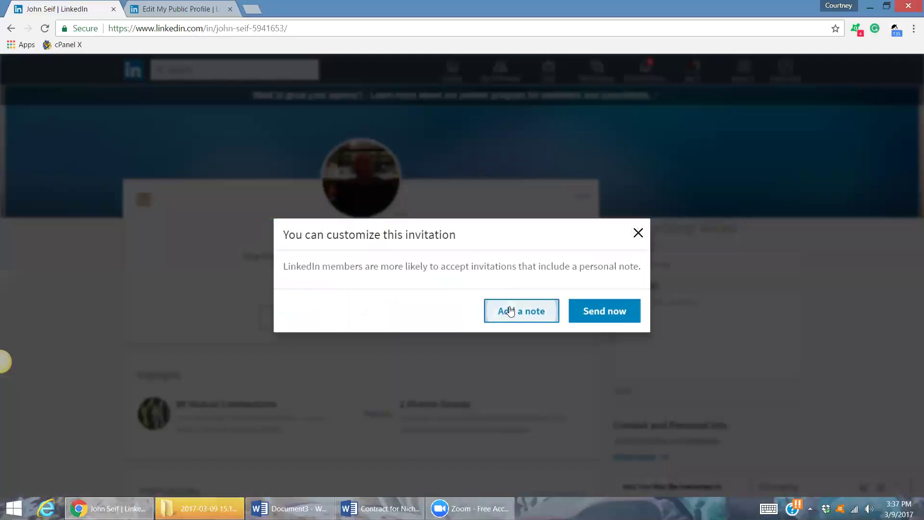
{"action": "left_click", "coordinate": [512, 310]}
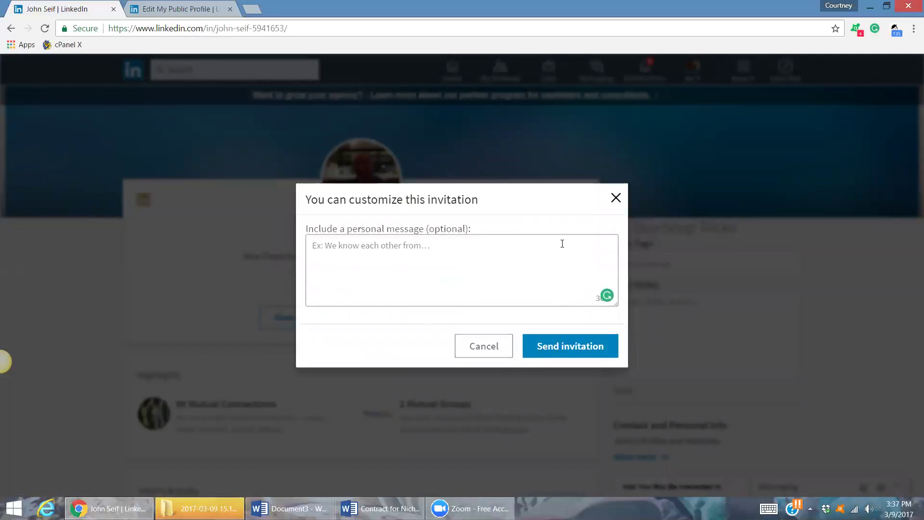
{"action": "left_click", "coordinate": [568, 349]}
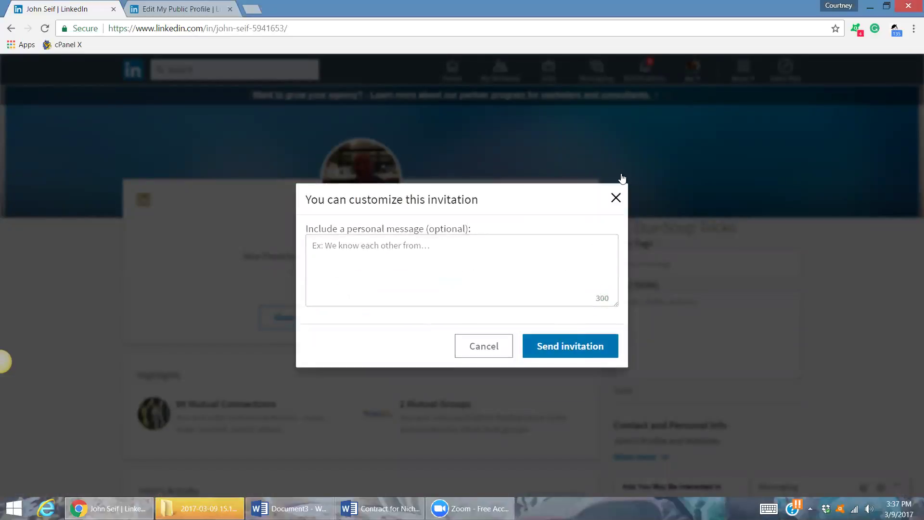
{"action": "left_click", "coordinate": [615, 199]}
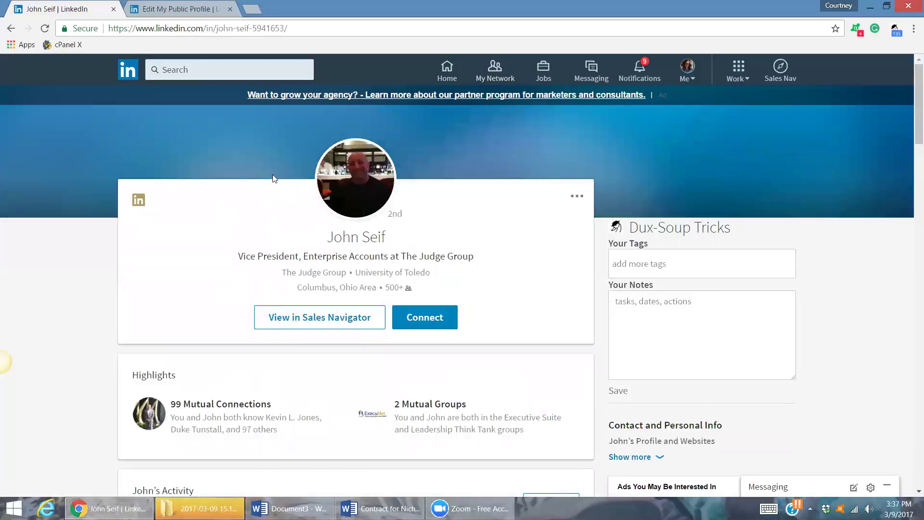
{"action": "left_click", "coordinate": [11, 27]}
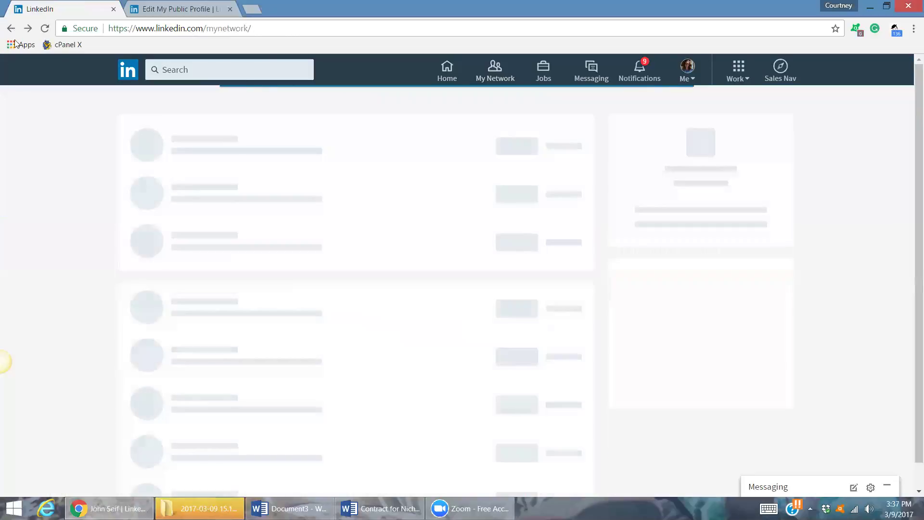